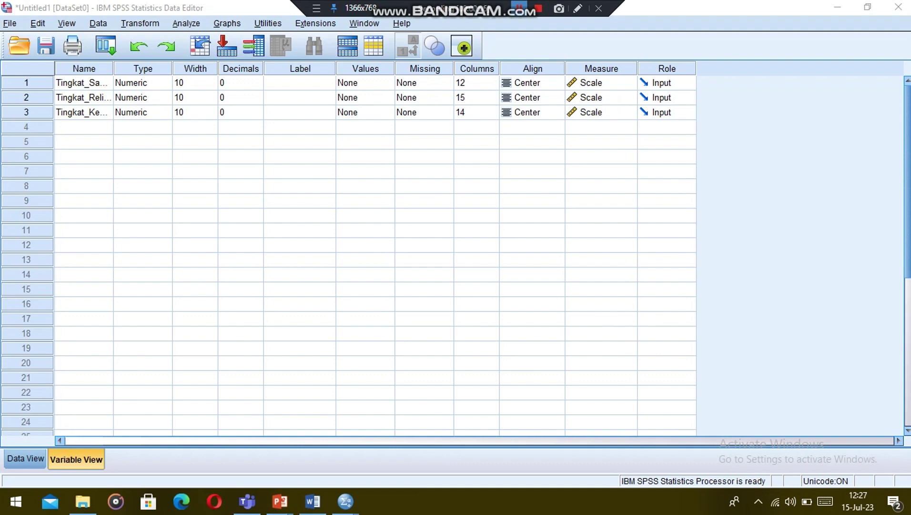
Start a Linear Regression from the data values, with Tingkat_Kesehatan_Masyarakat_Y as the dependent variable
click(25, 458)
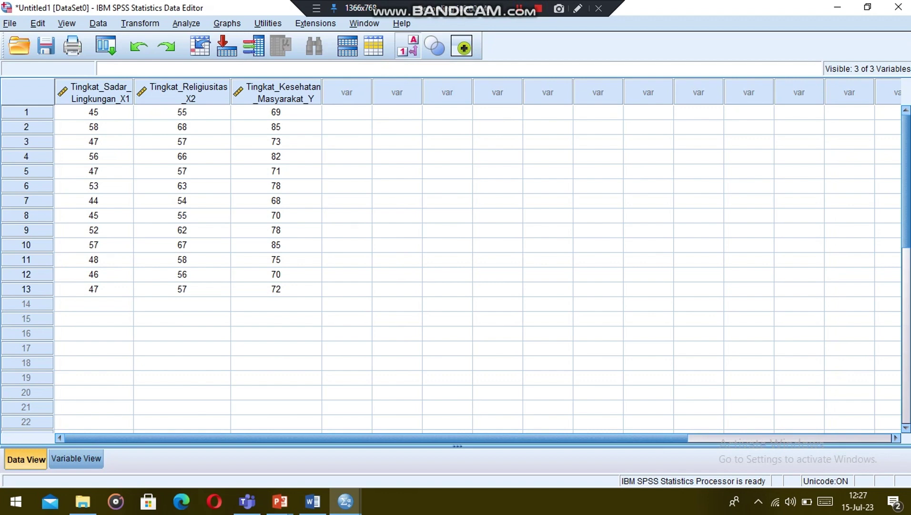
click(186, 23)
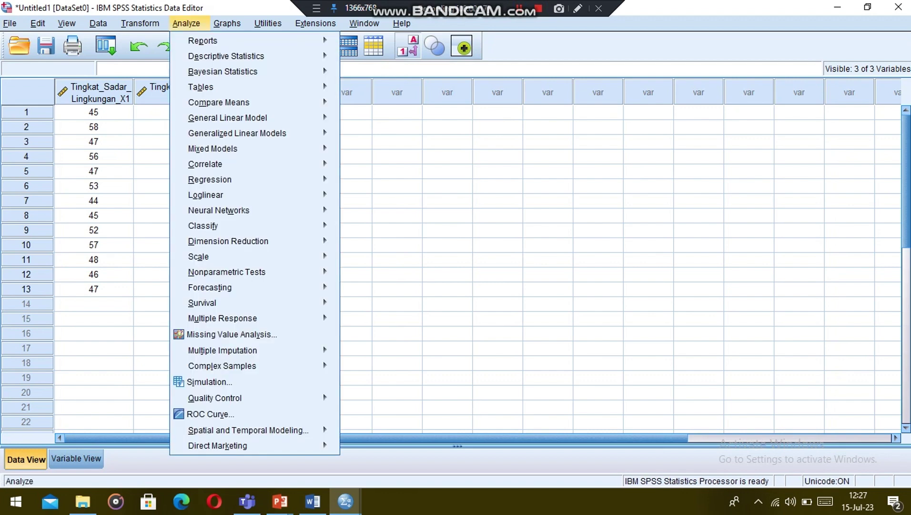
mouse_move(210, 180)
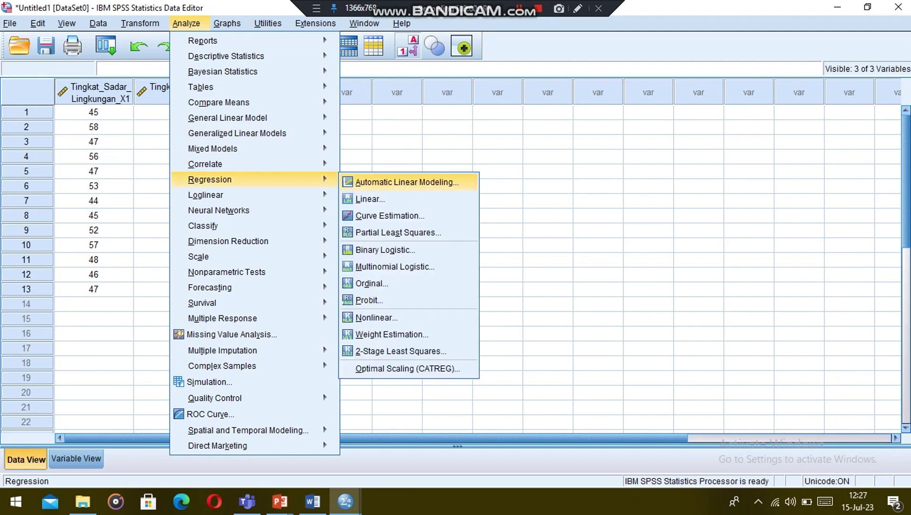
click(370, 199)
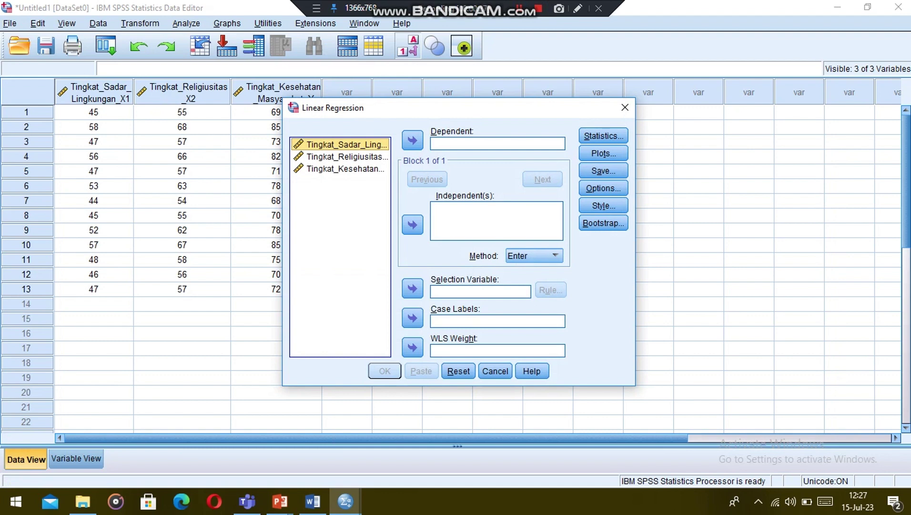
click(346, 168)
click(412, 140)
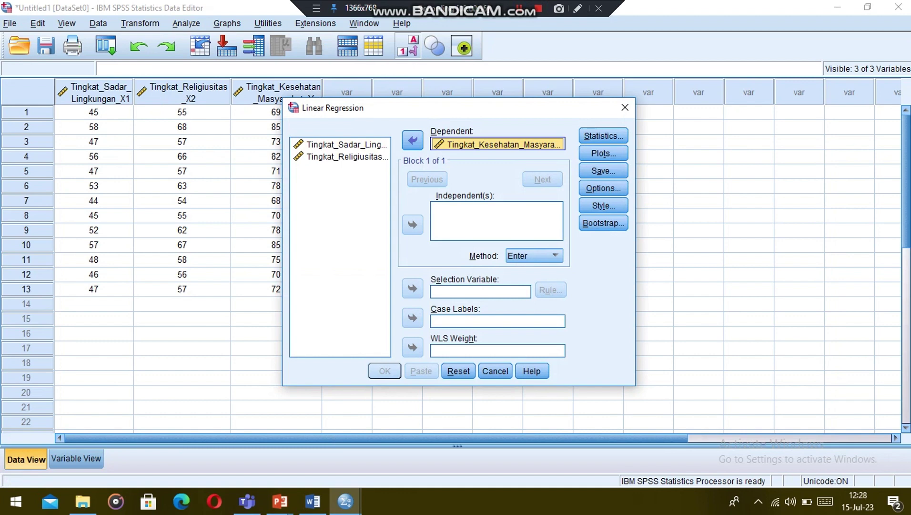
Add Tingkat_Sadar_Lingkungan_X1 and Tingkat_Religiusitas_X2 as the independent variables of the regression
click(346, 144)
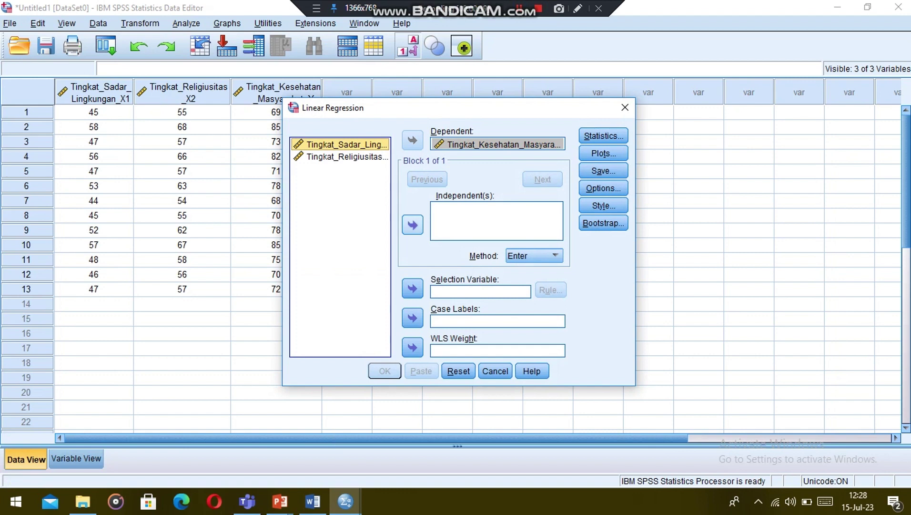
click(413, 225)
click(347, 157)
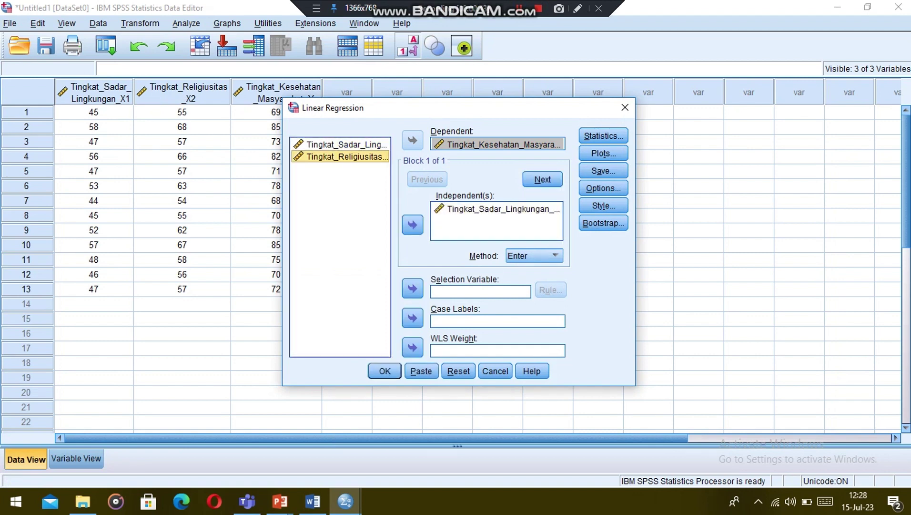
click(412, 224)
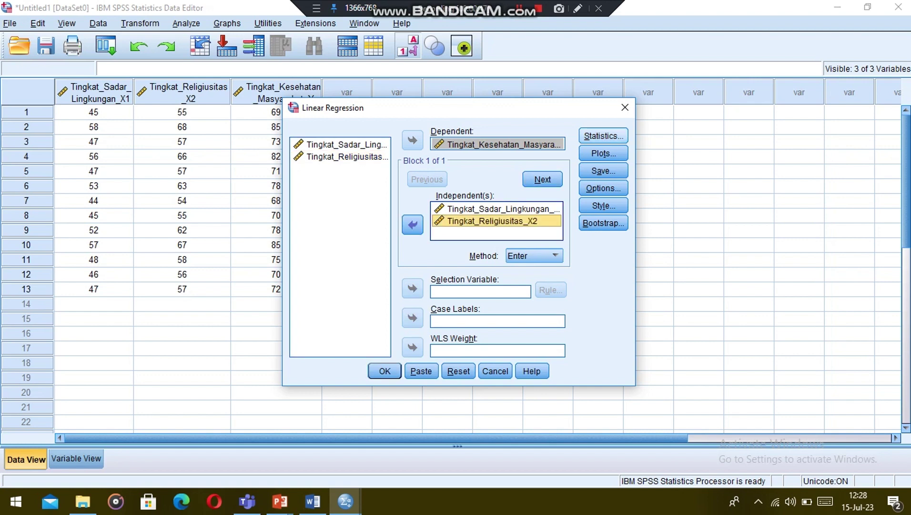
Add R squared change, Descriptives, Part and partial correlations and Collinearity diagnostics to the regression statistics
click(604, 135)
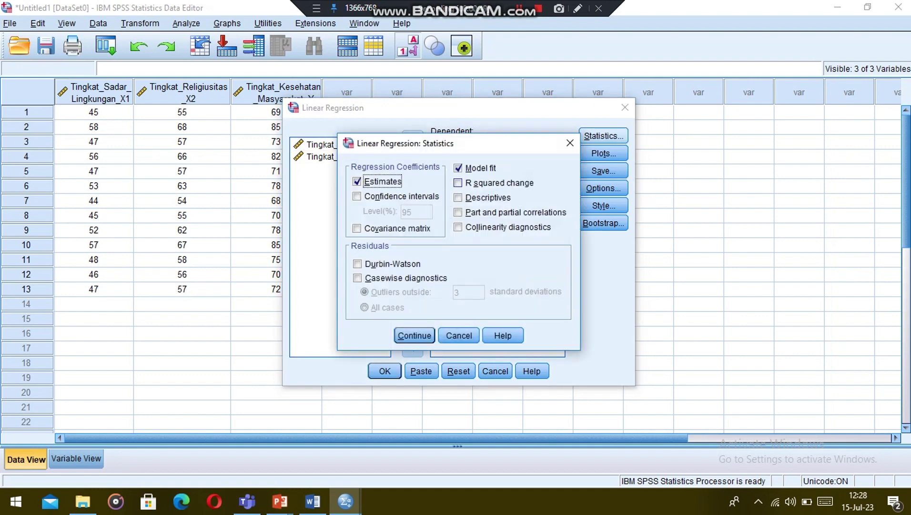
click(458, 183)
click(458, 197)
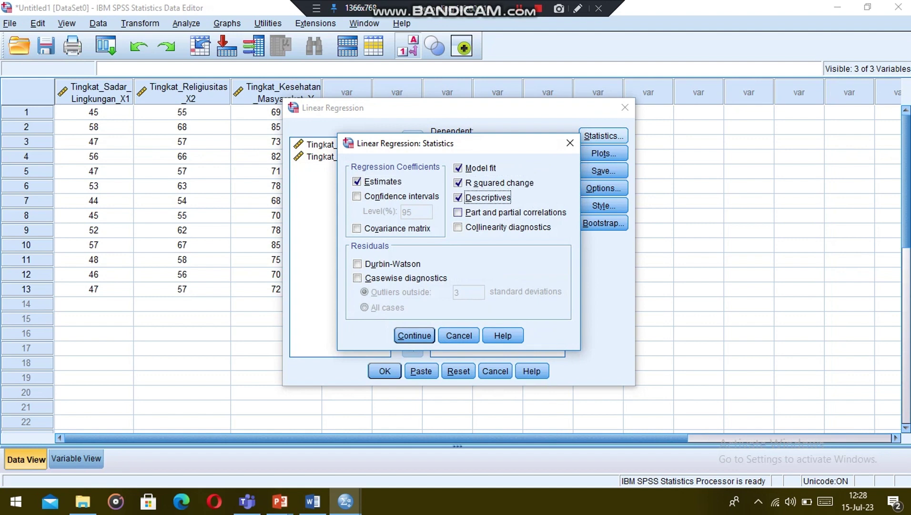
key(Tab)
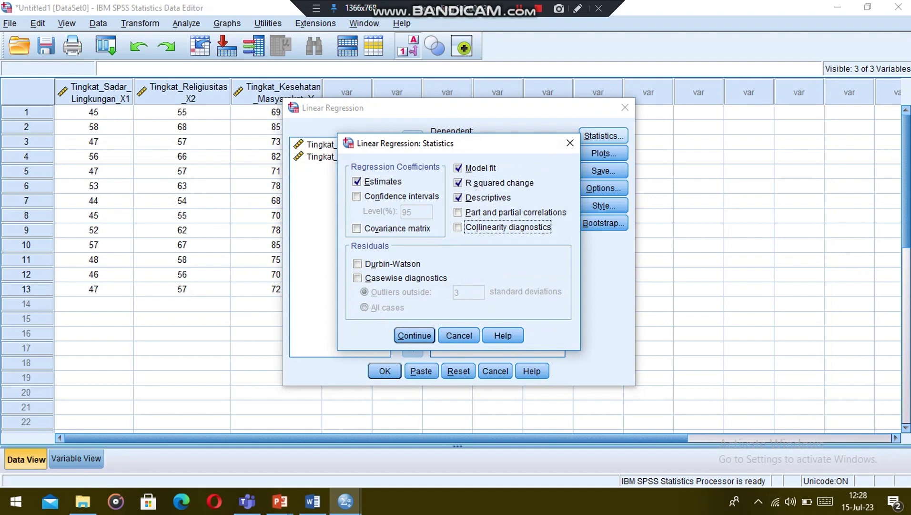
click(458, 212)
click(458, 227)
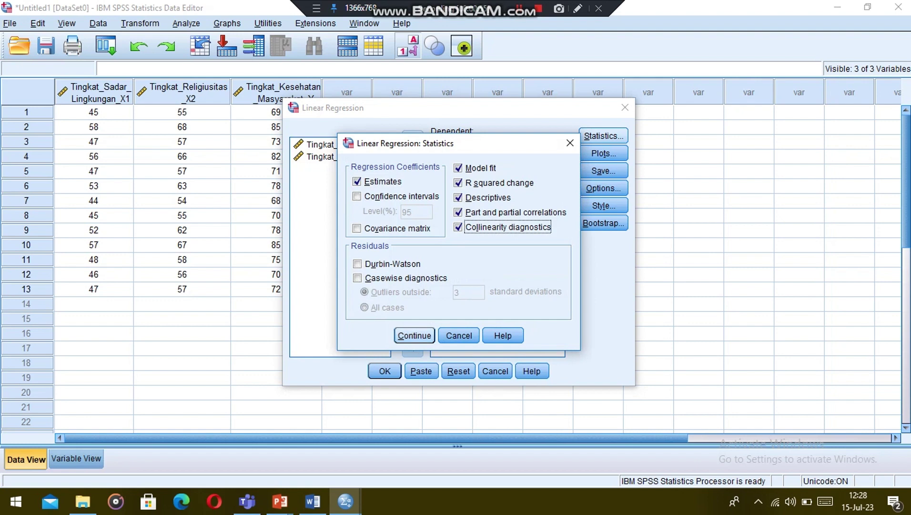
key(Return)
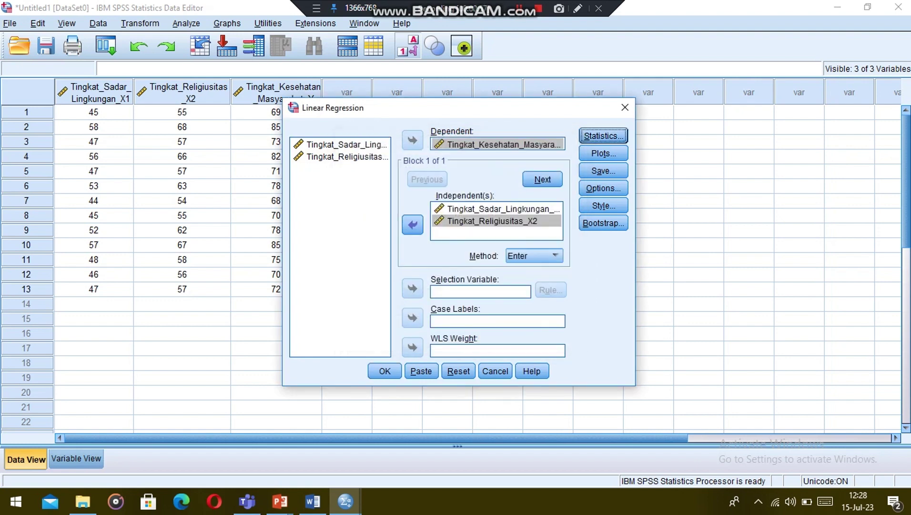
Include a histogram of the standardized residuals in the regression plots
click(603, 153)
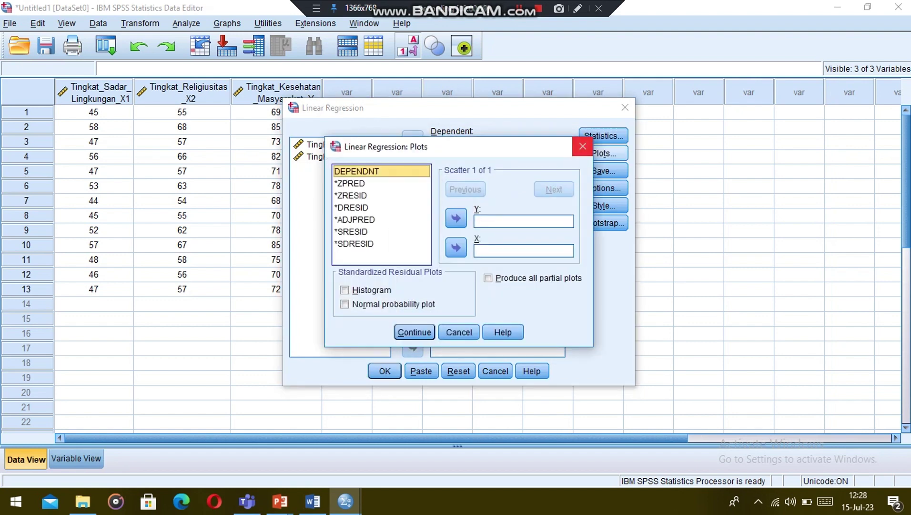
click(345, 290)
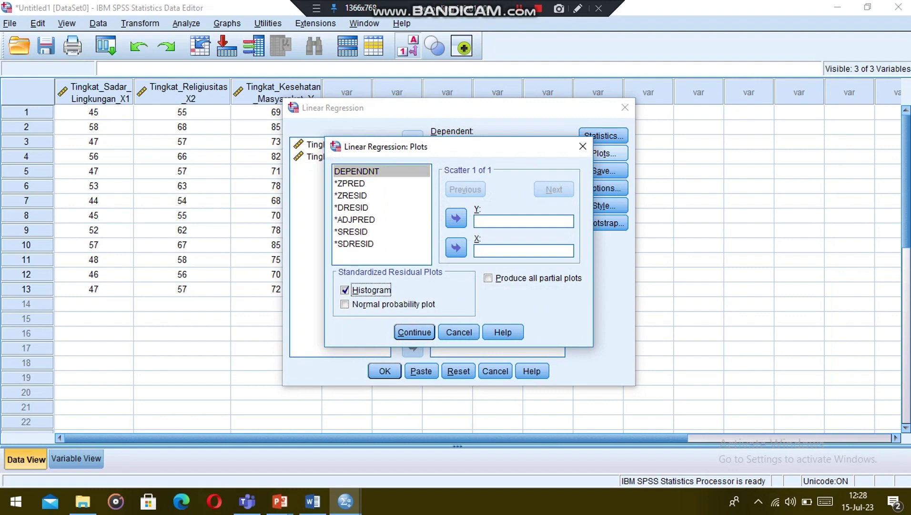
click(414, 332)
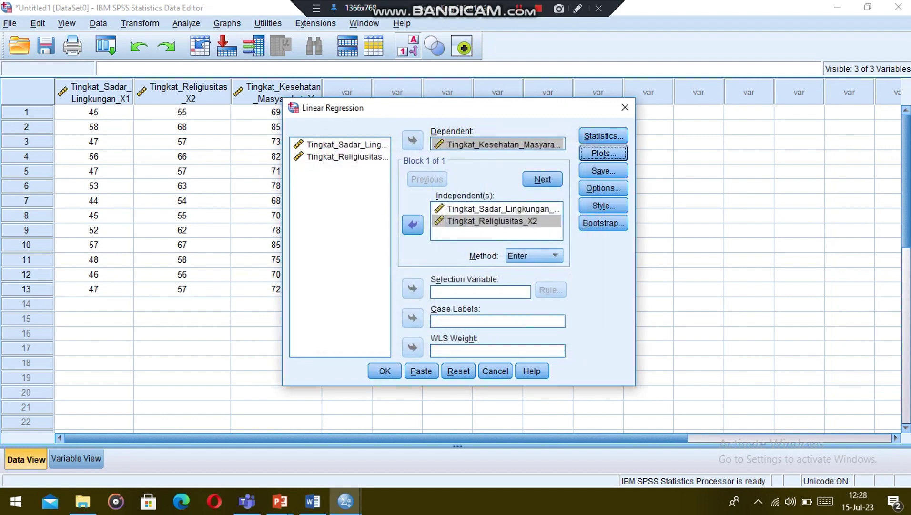
Accept the default regression options, run the analysis and maximize the output viewer
click(604, 188)
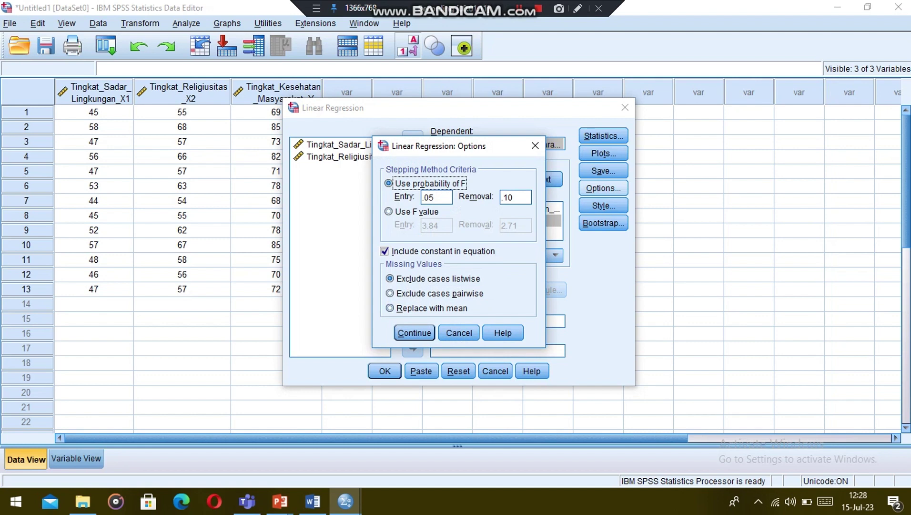
click(414, 333)
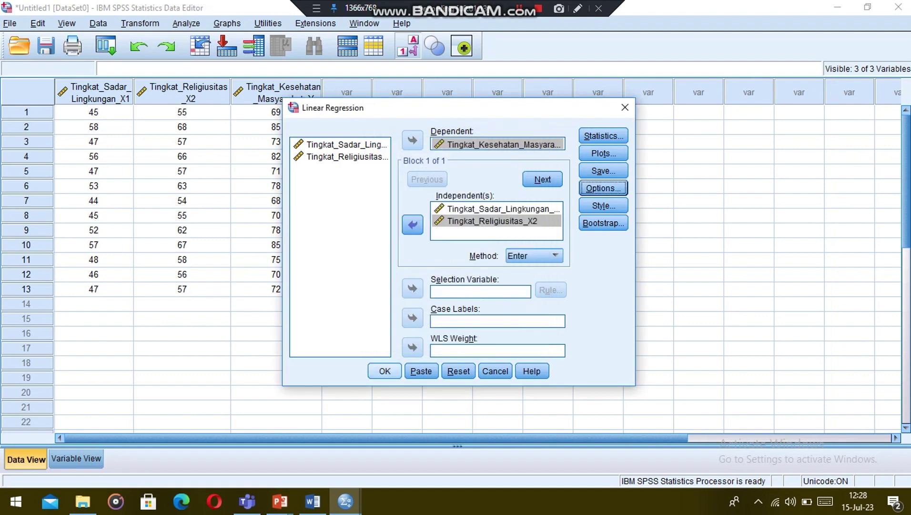
click(385, 371)
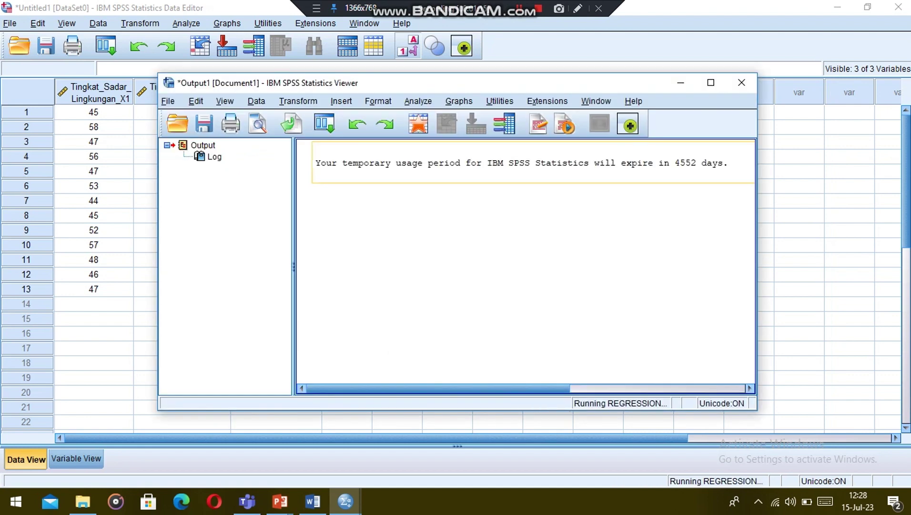
click(711, 83)
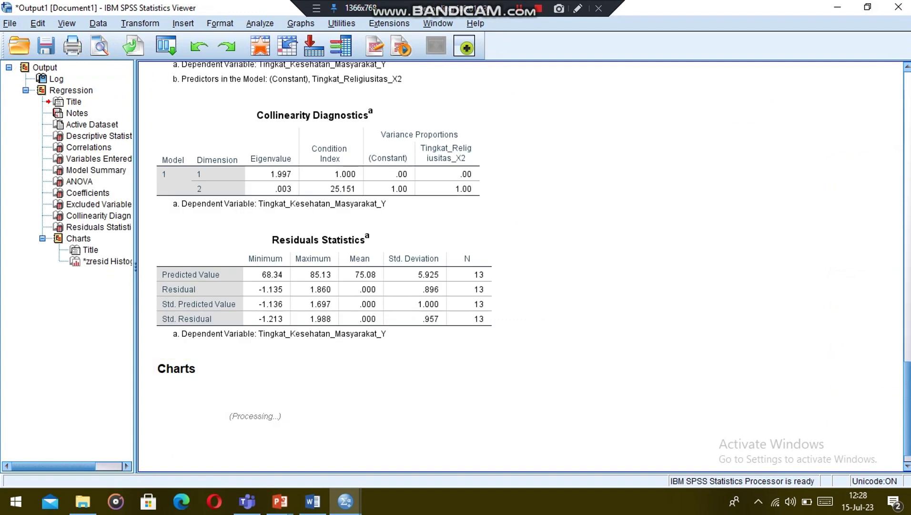
Examine the regression output from the syntax and Descriptive Statistics through Correlations, Model Summary, ANOVA and Coefficients to the residual histogram
scroll(524, 262, up, 8)
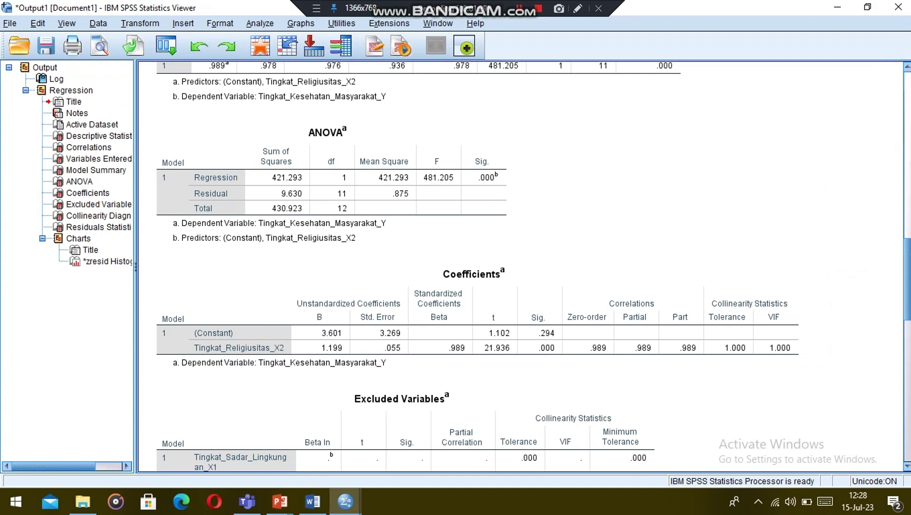
scroll(524, 262, up, 8)
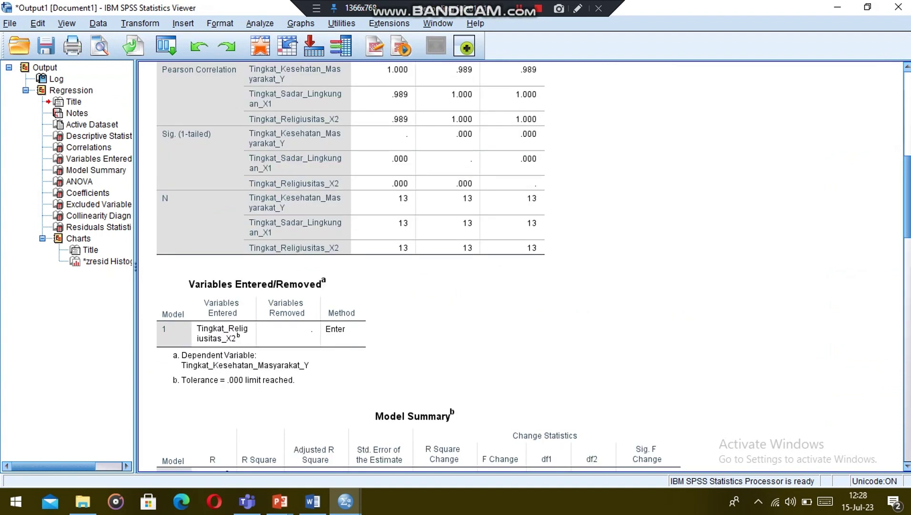
scroll(524, 263, up, 8)
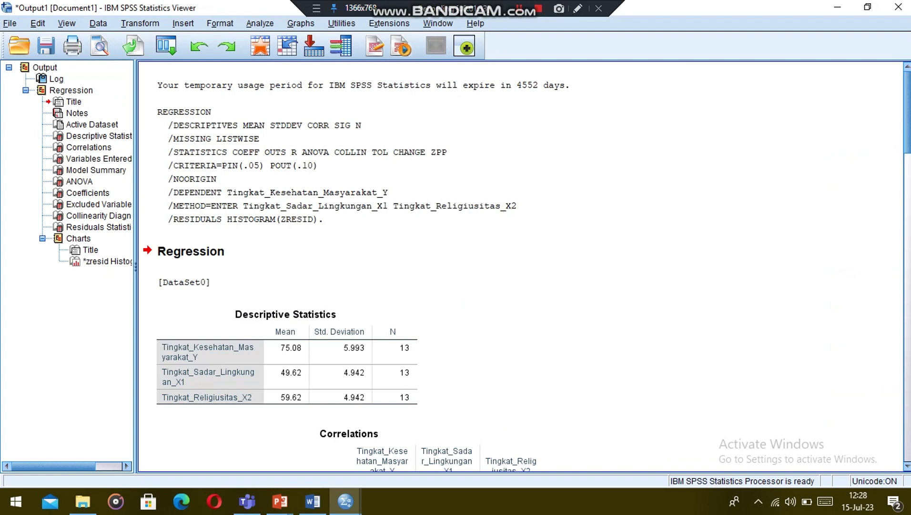
scroll(525, 263, down, 3)
scroll(524, 262, down, 1)
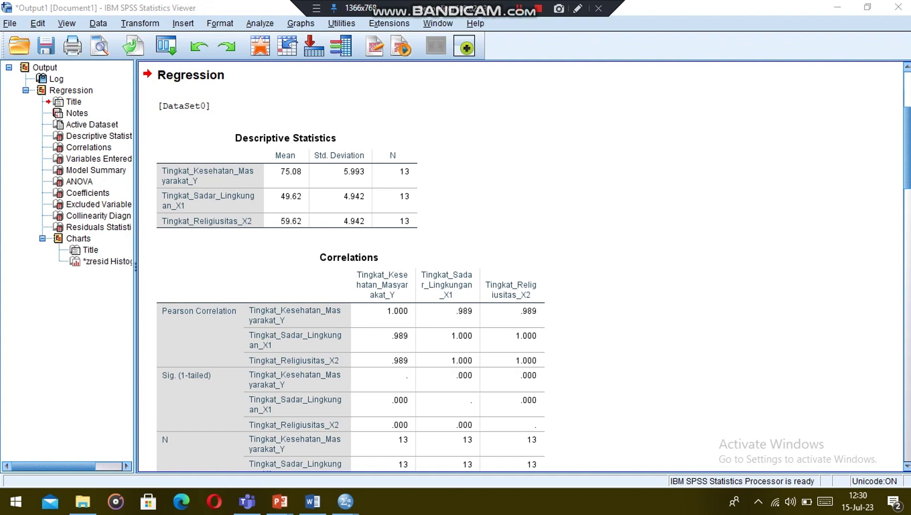
scroll(525, 267, down, 3)
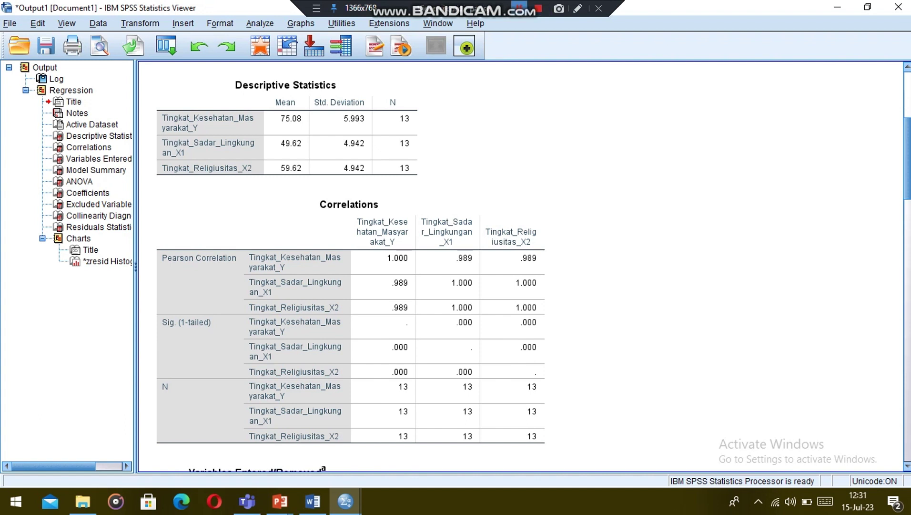
scroll(519, 267, down, 1)
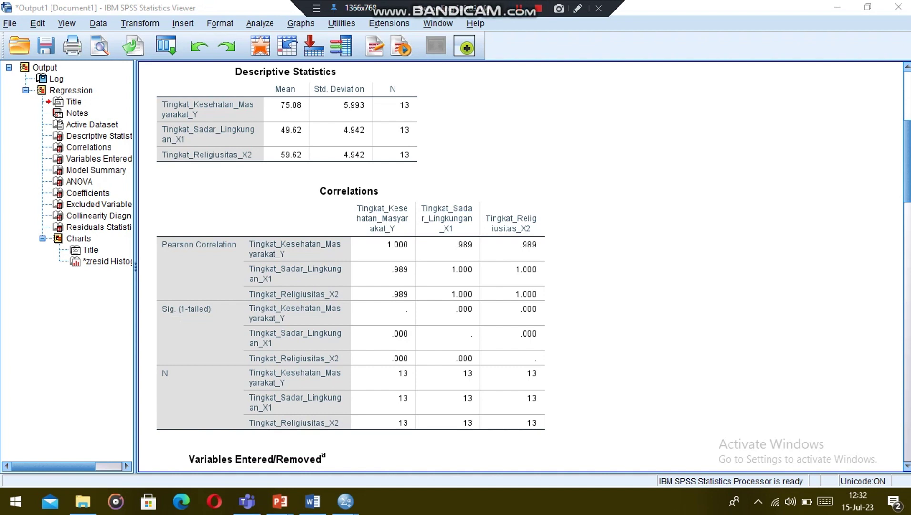
scroll(519, 267, down, 3)
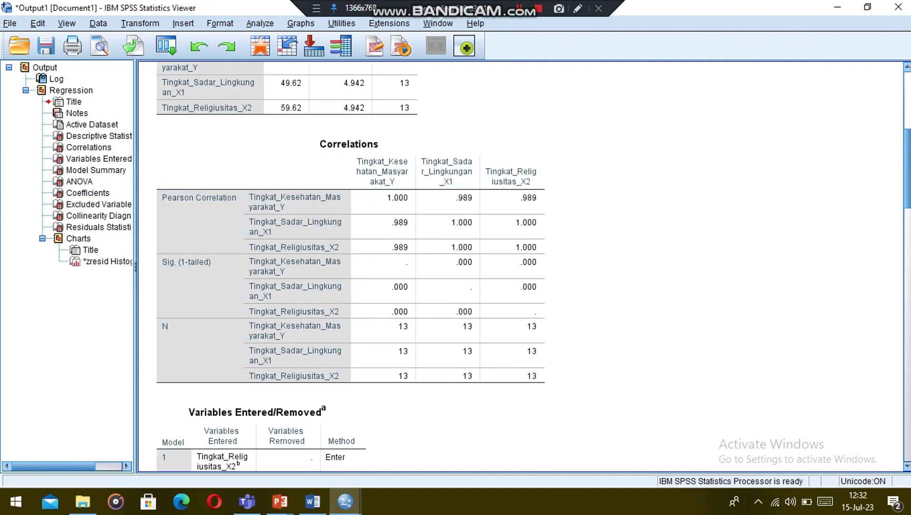
scroll(519, 267, down, 15)
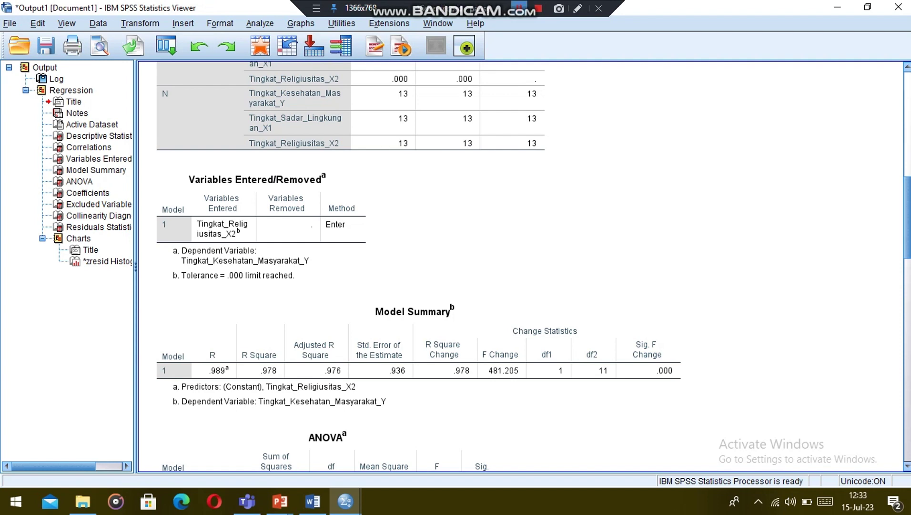
scroll(524, 267, down, 3)
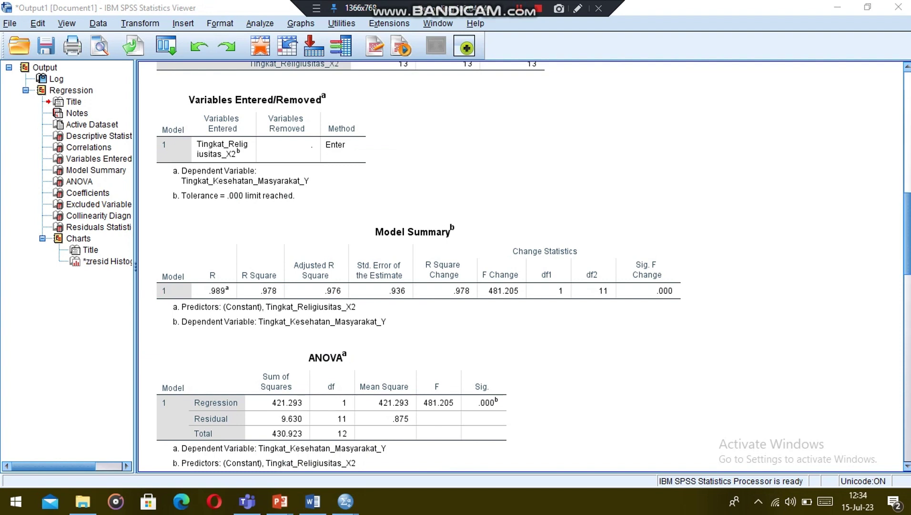
scroll(524, 266, down, 10)
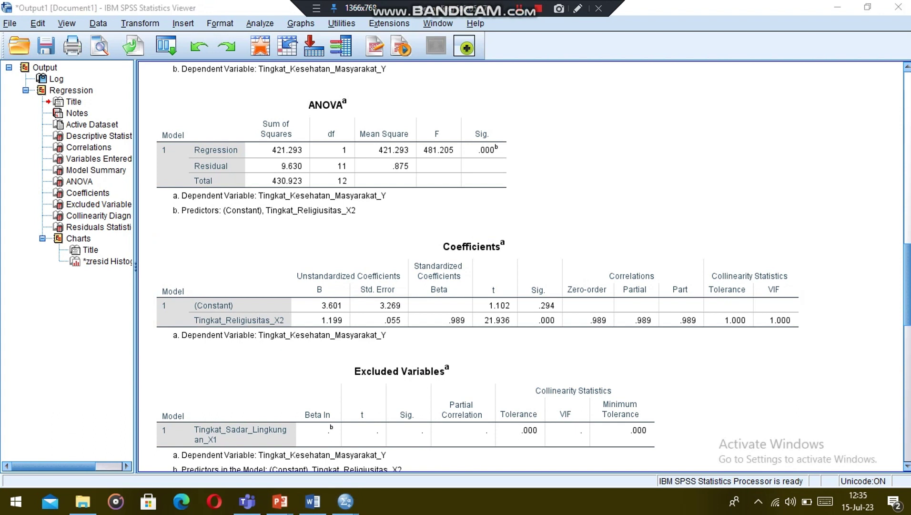
scroll(524, 267, down, 15)
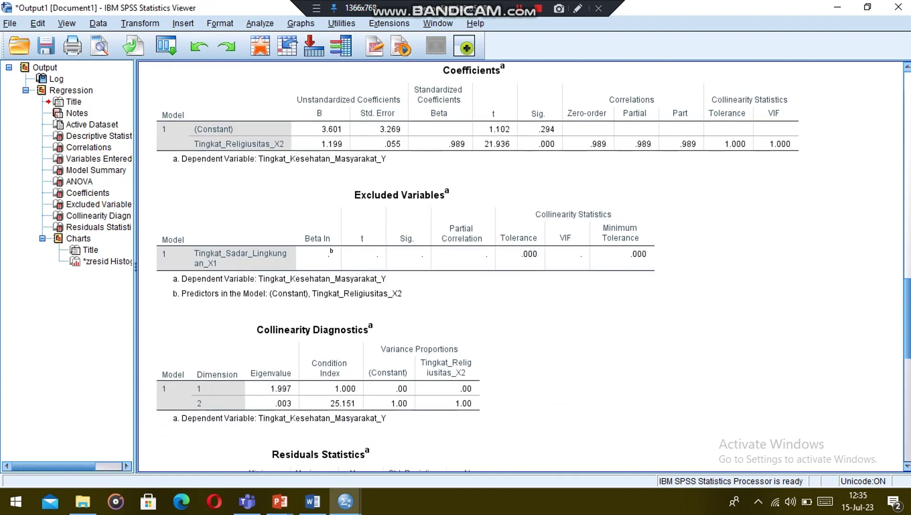
scroll(524, 267, down, 4)
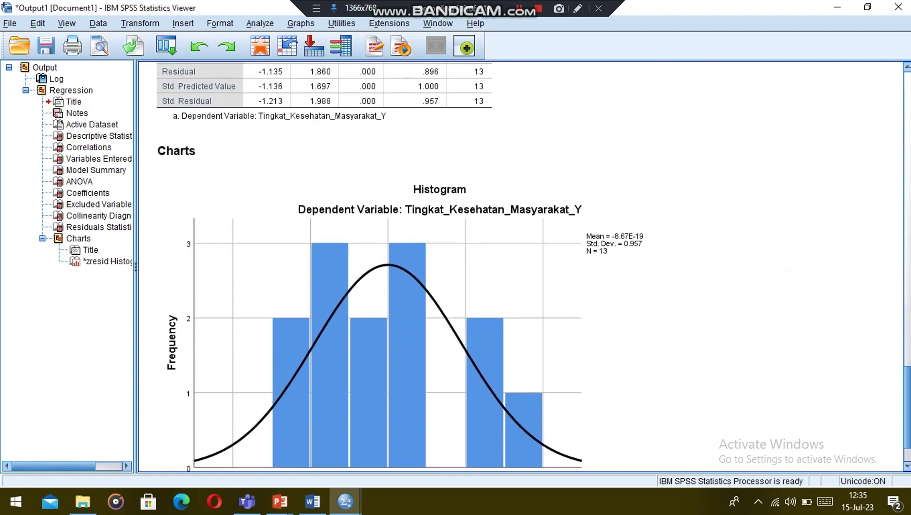
scroll(525, 267, down, 2)
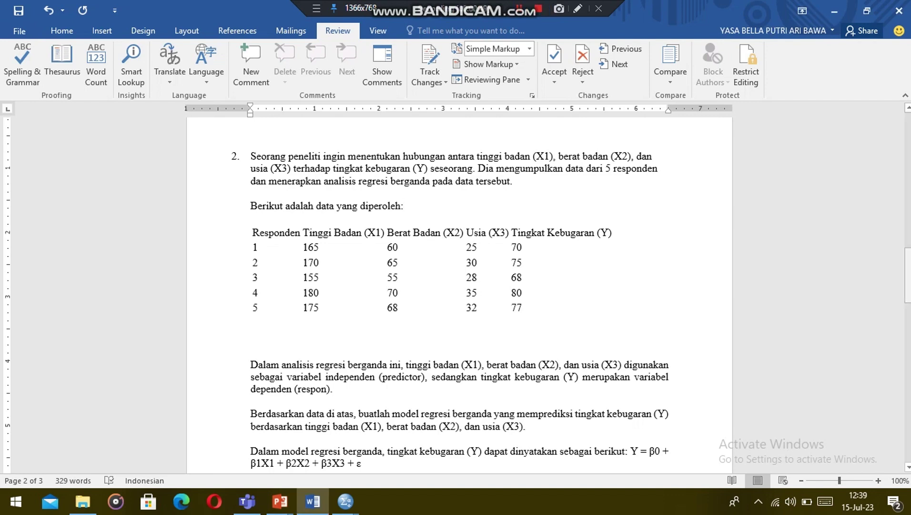
Read exercise 2 in the Word document and display the case values of its height, weight, age and fitness dataset in SPSS
drag(908, 279, 908, 315)
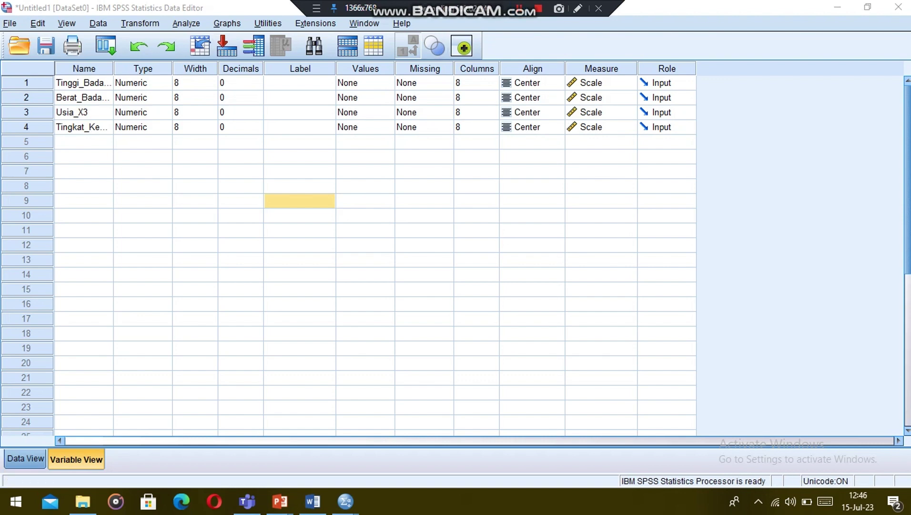
click(26, 458)
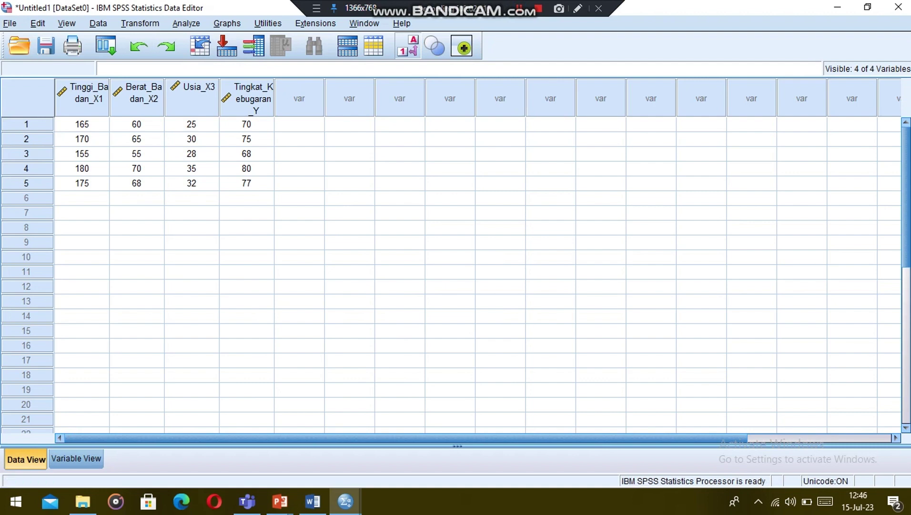
Start a linear regression with Tingkat_Kebugaran_Y as the dependent variable
click(186, 22)
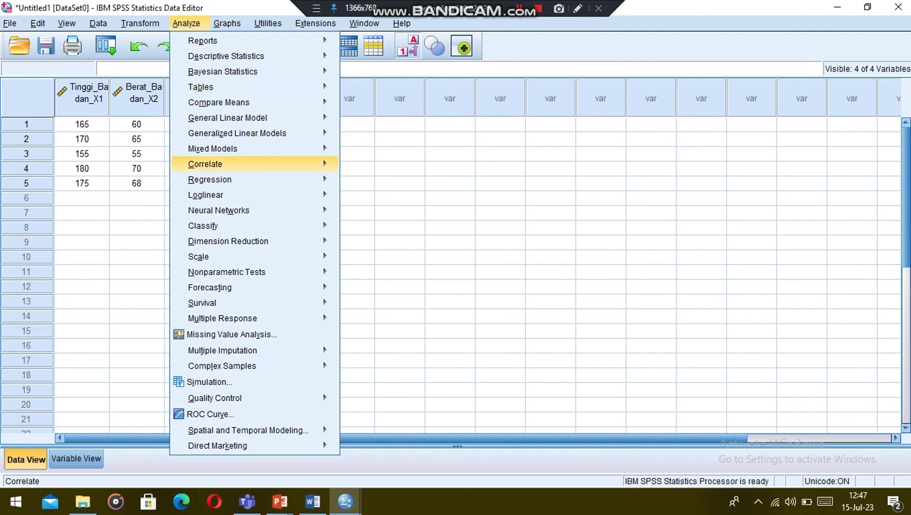
mouse_move(210, 179)
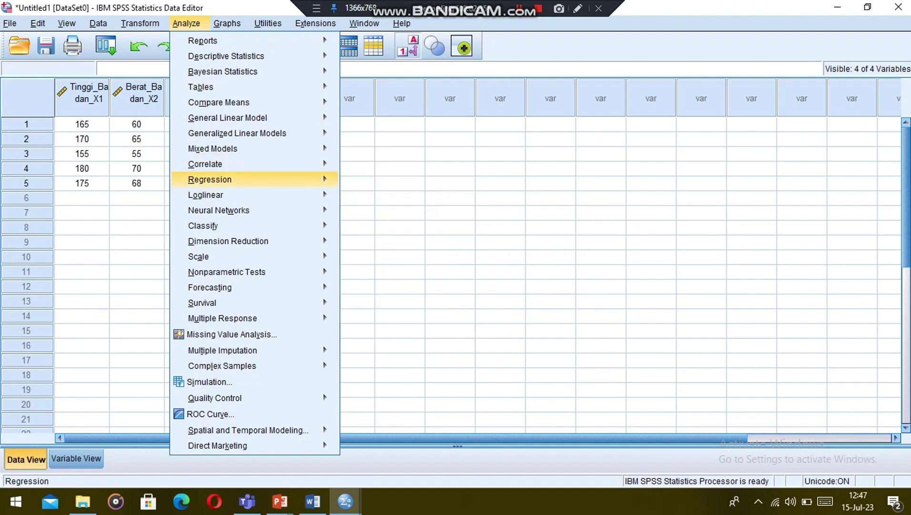
mouse_move(206, 194)
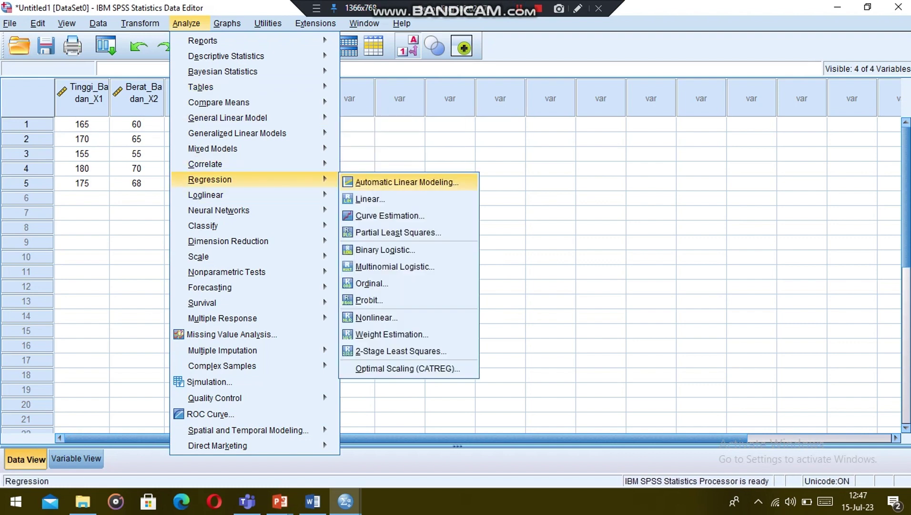
click(367, 198)
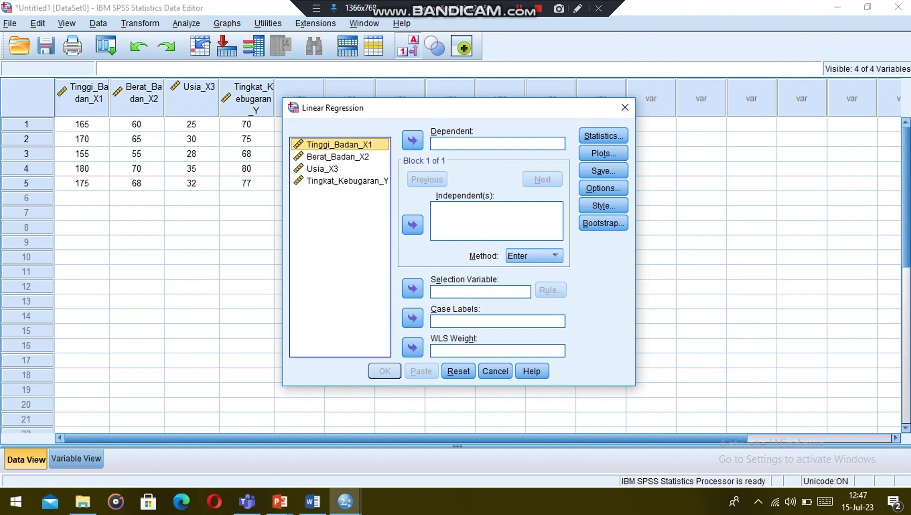
click(347, 180)
click(412, 140)
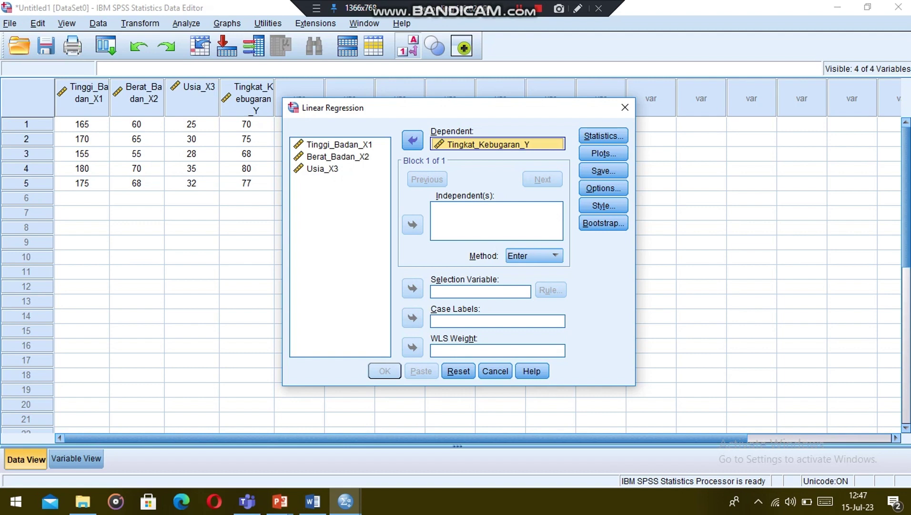
Add Tinggi_Badan_X1, Berat_Badan_X2 and Usia_X3 as the independent variables of the regression
click(340, 144)
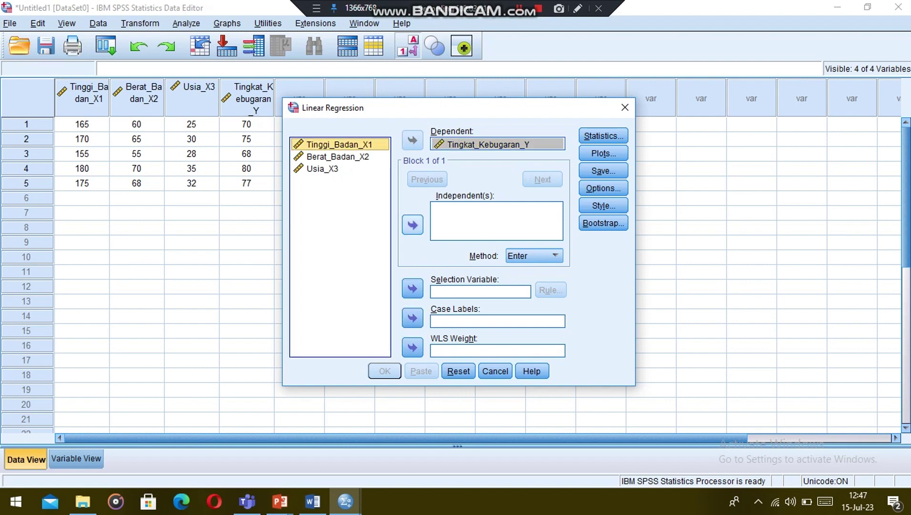
click(412, 225)
click(337, 157)
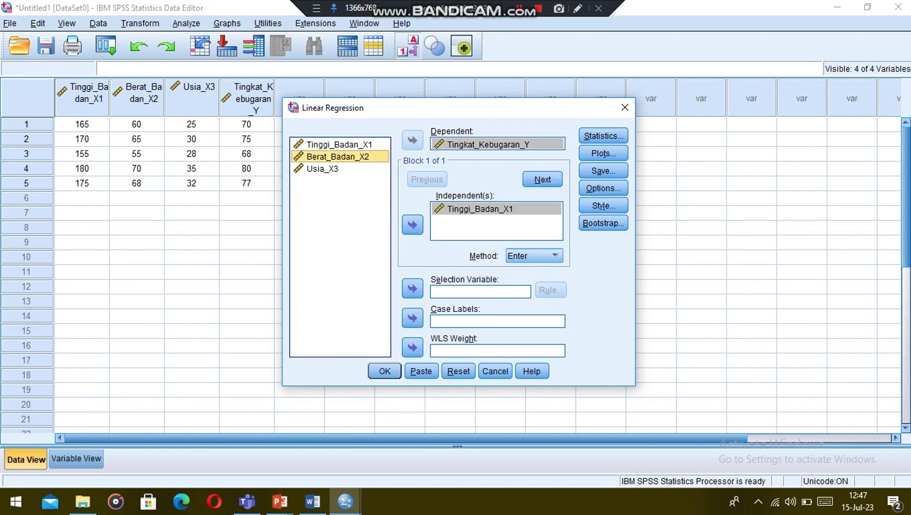
click(413, 224)
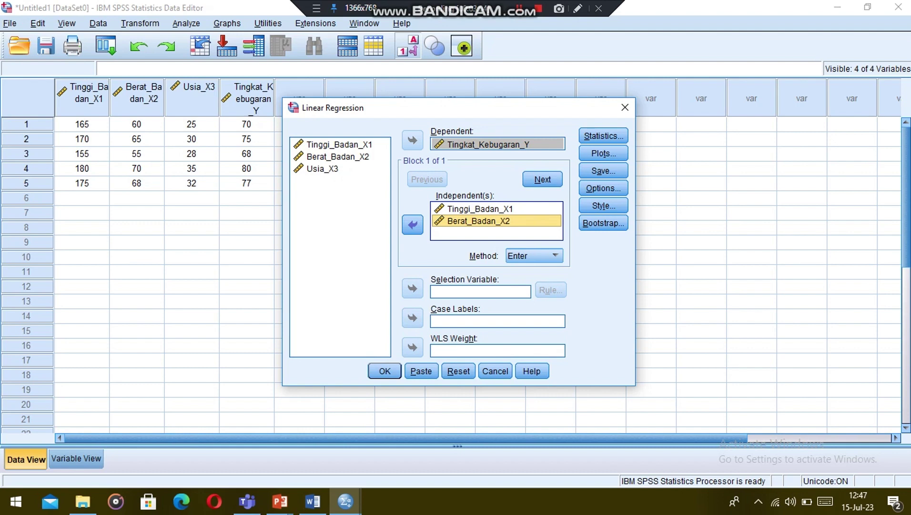
click(322, 169)
click(413, 225)
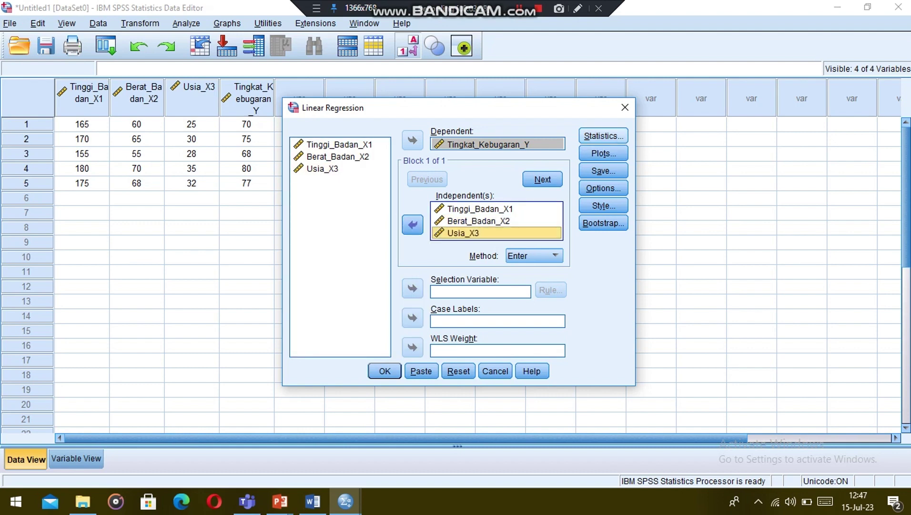
Add R squared change, Descriptives, Part and partial correlations and Collinearity diagnostics to the regression statistics
click(604, 135)
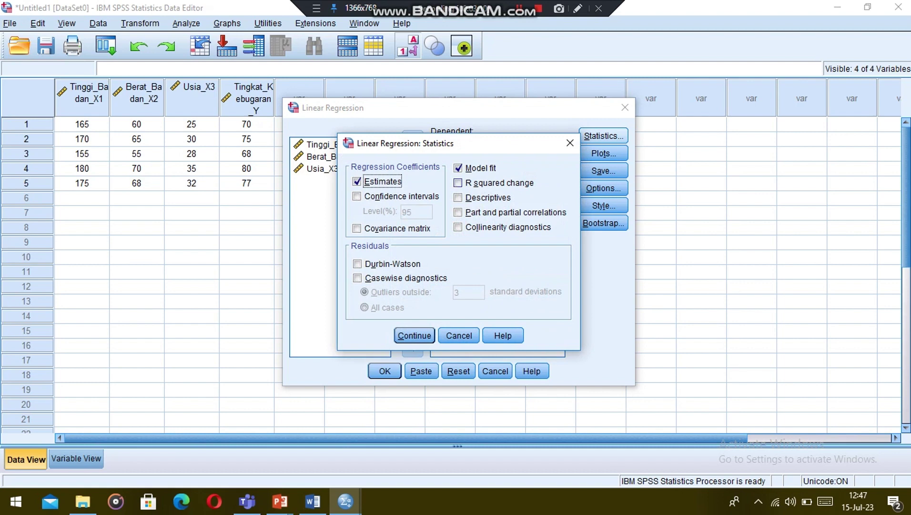
click(458, 182)
click(459, 197)
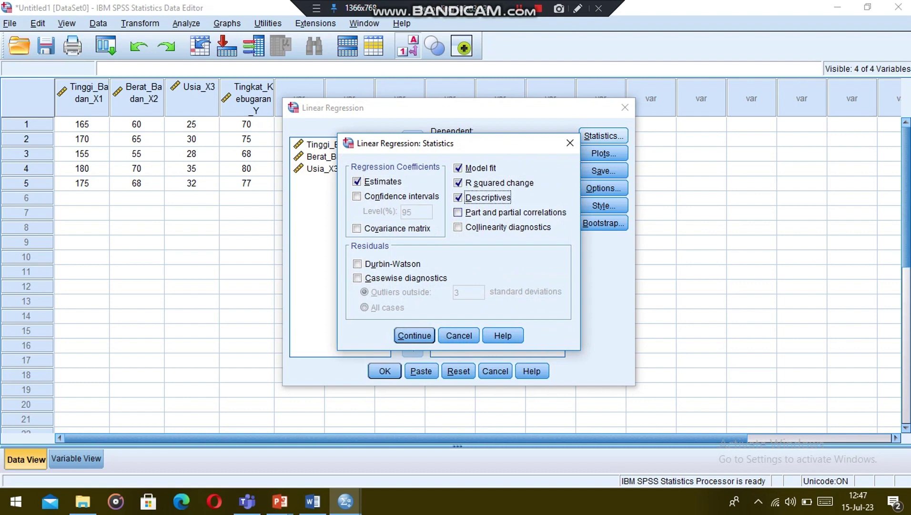
click(458, 212)
click(458, 227)
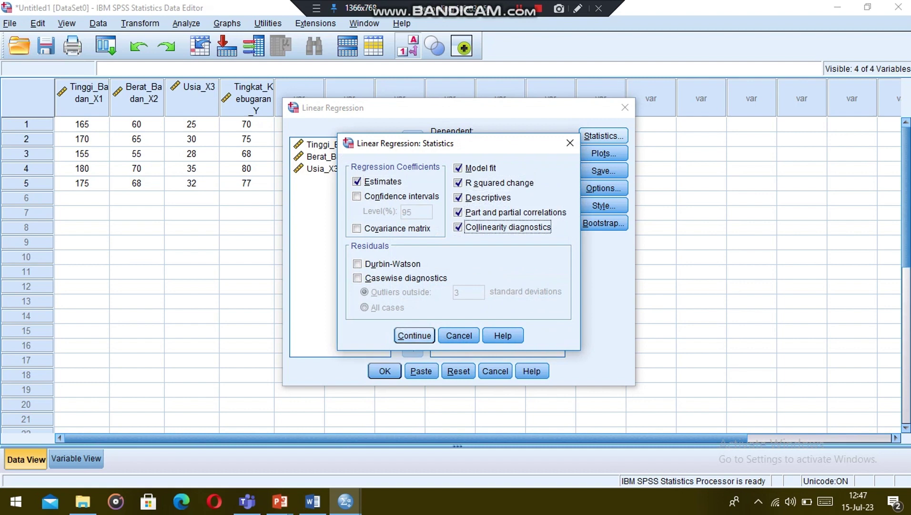
key(Return)
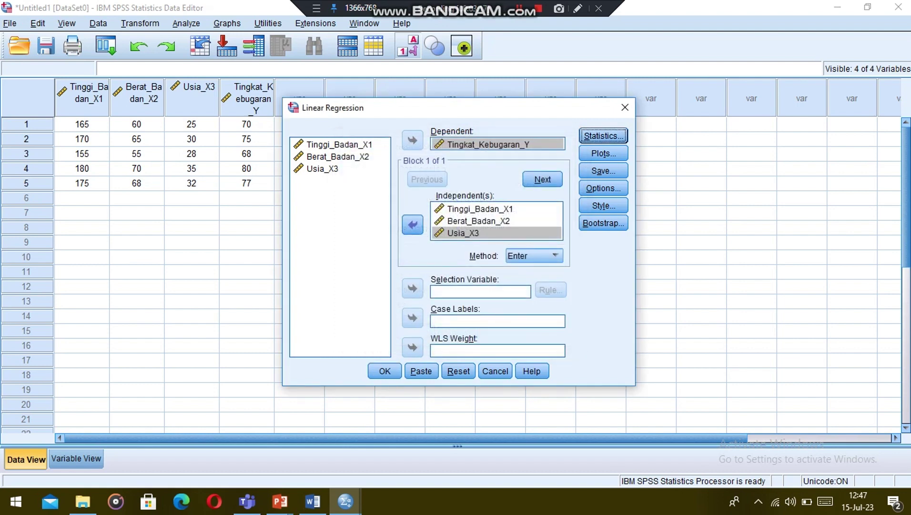
Request a histogram of the standardized residuals for the fitness regression
key(alt+t)
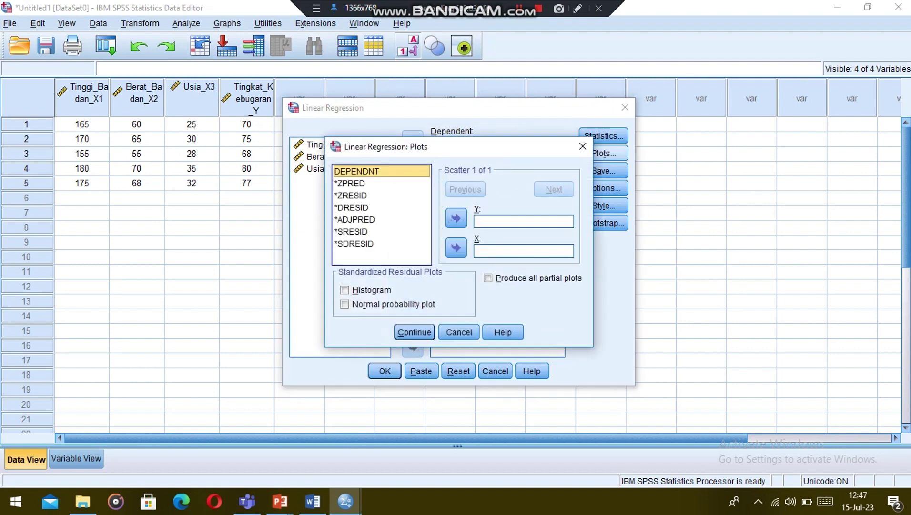
key(alt+h)
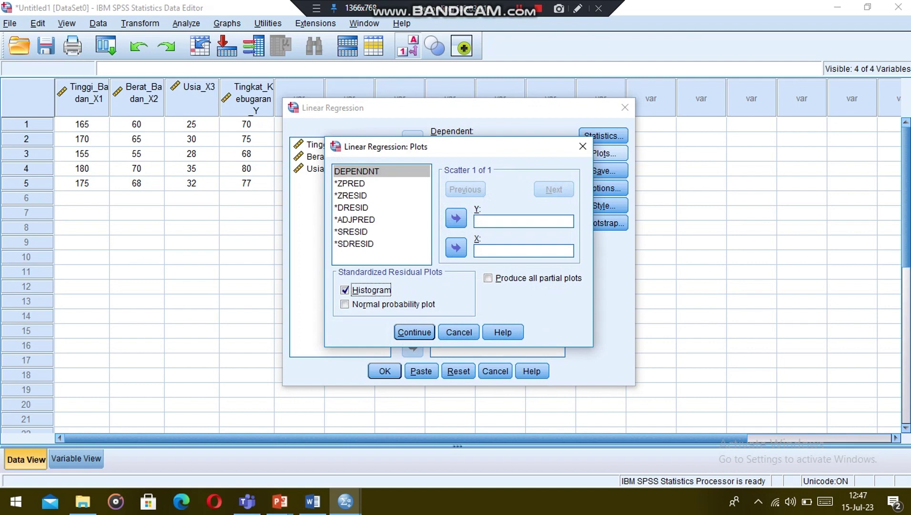
key(Return)
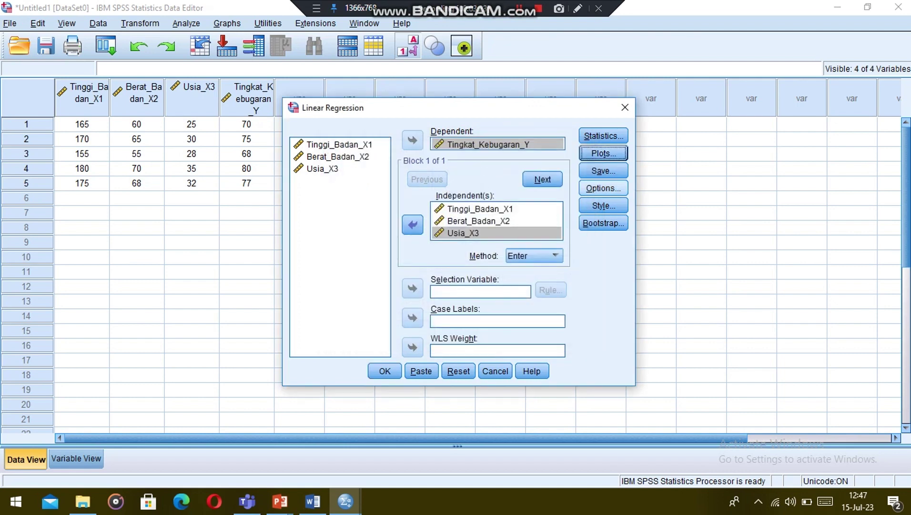
Keep the default stepping and missing-value options, run the fitness regression and maximize the output viewer
key(alt+o)
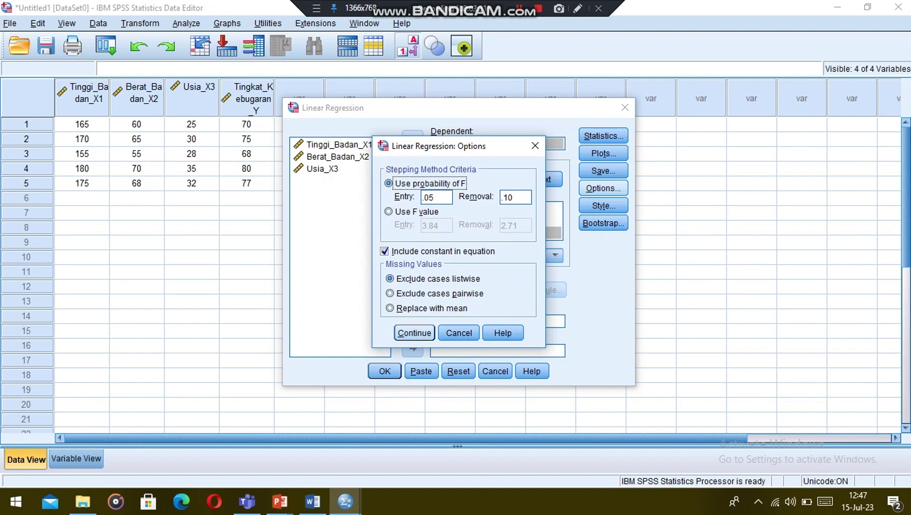
key(Return)
click(385, 371)
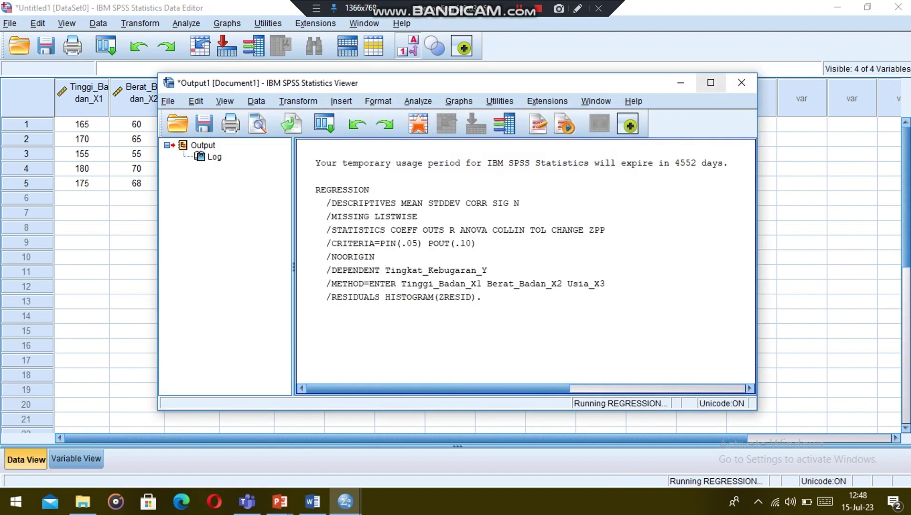
click(711, 83)
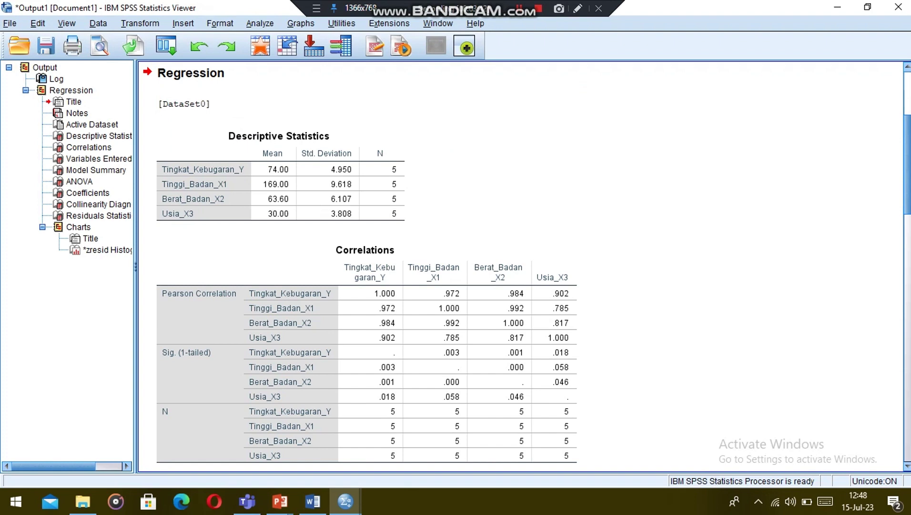
Examine the fitness regression output from Descriptive Statistics and Correlations through Model Summary, ANOVA, Coefficients and Collinearity Diagnostics to the residual histogram
scroll(521, 267, down, 2)
scroll(521, 267, down, 5)
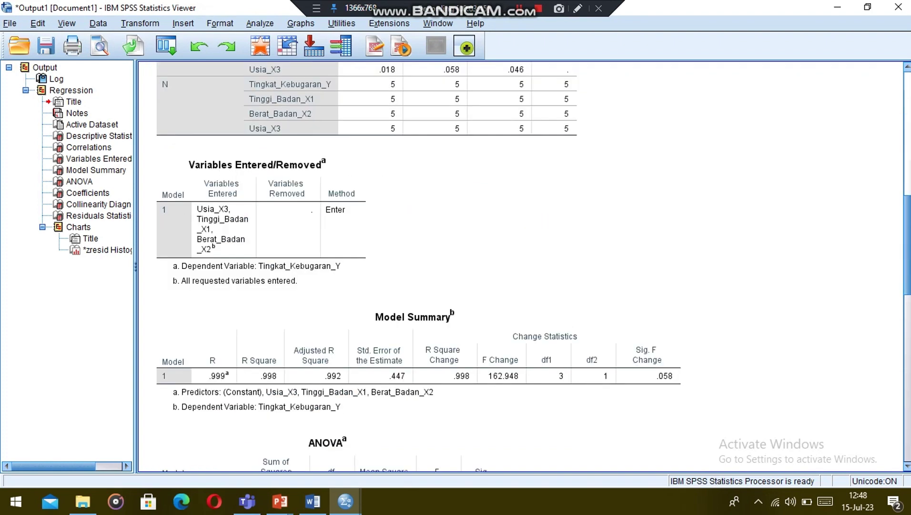
scroll(521, 267, down, 5)
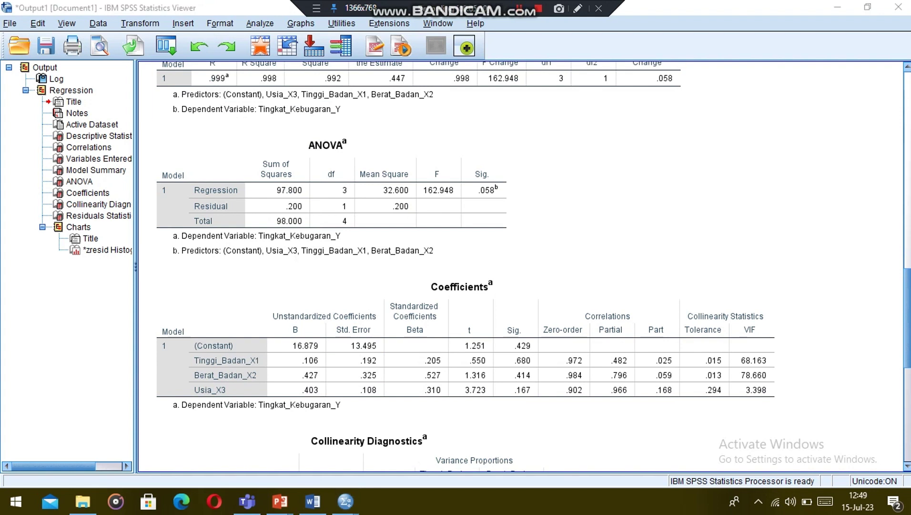
scroll(524, 267, down, 5)
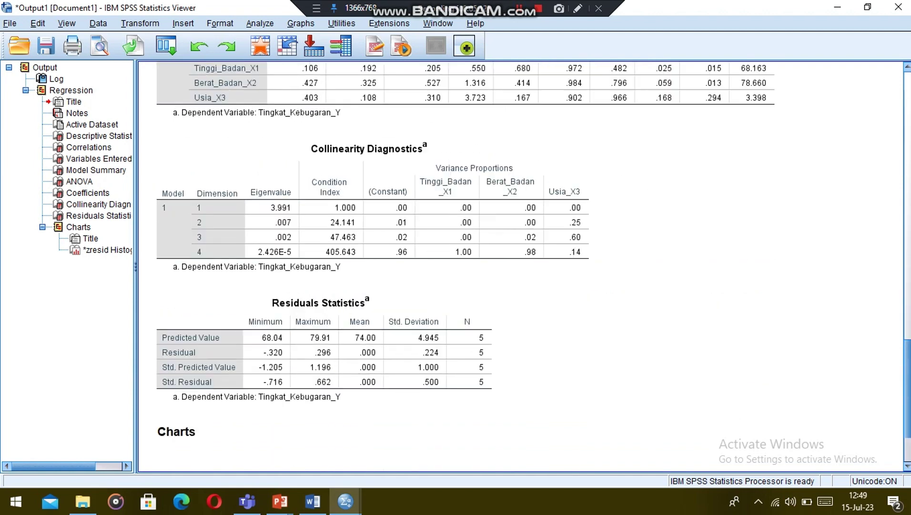
scroll(524, 267, down, 2)
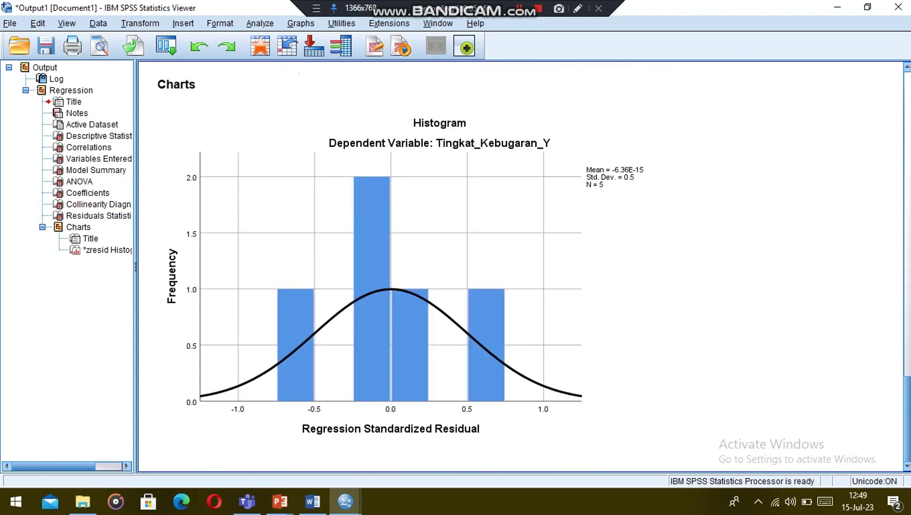
click(391, 276)
click(176, 84)
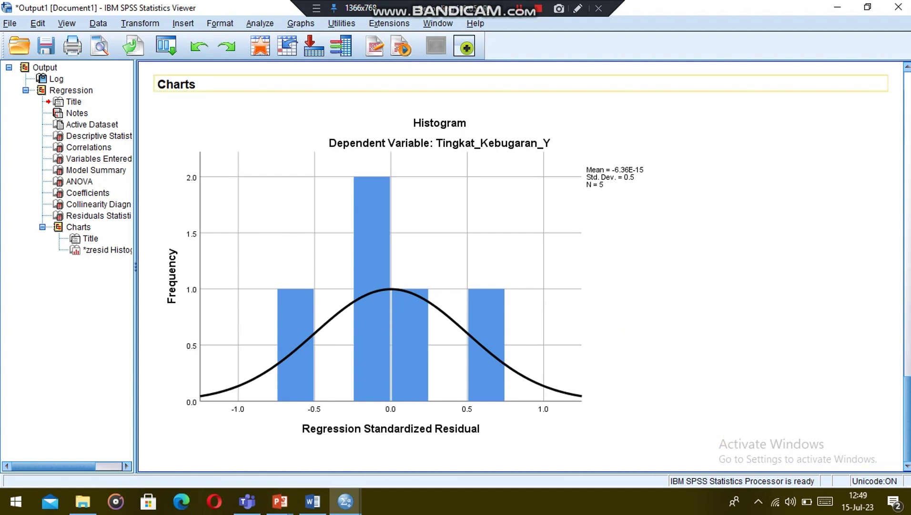